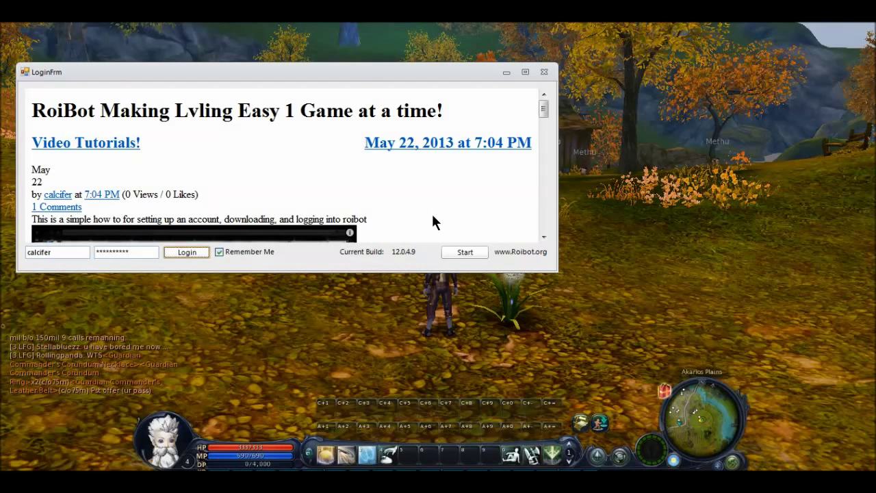
Step: Start RoiBot and open its main window for game instance 4312 from the Instance Dashboard
{"action": "left_click", "coordinate": [458, 251]}
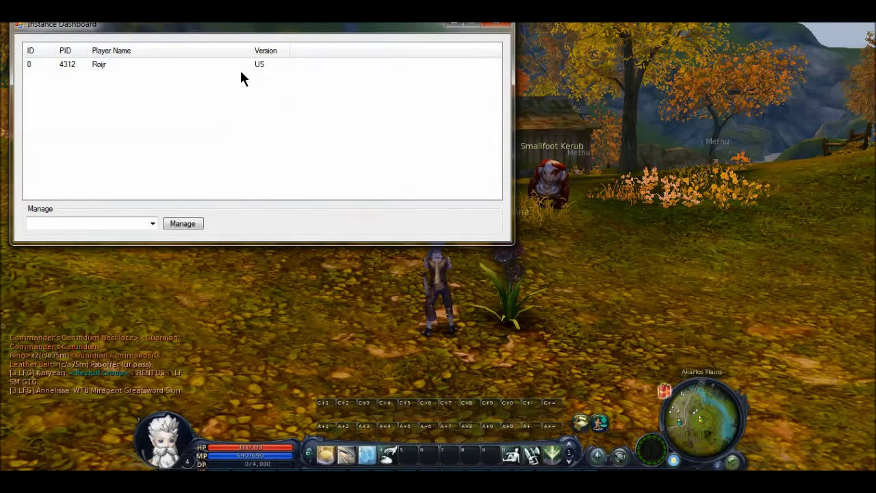
{"action": "left_click_drag", "start_coordinate": [223, 36], "coordinate": [219, 44]}
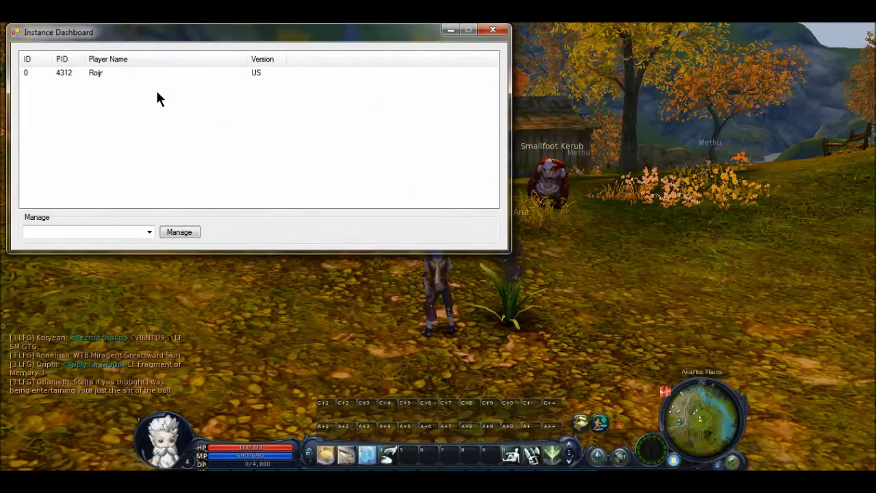
{"action": "left_click", "coordinate": [149, 232]}
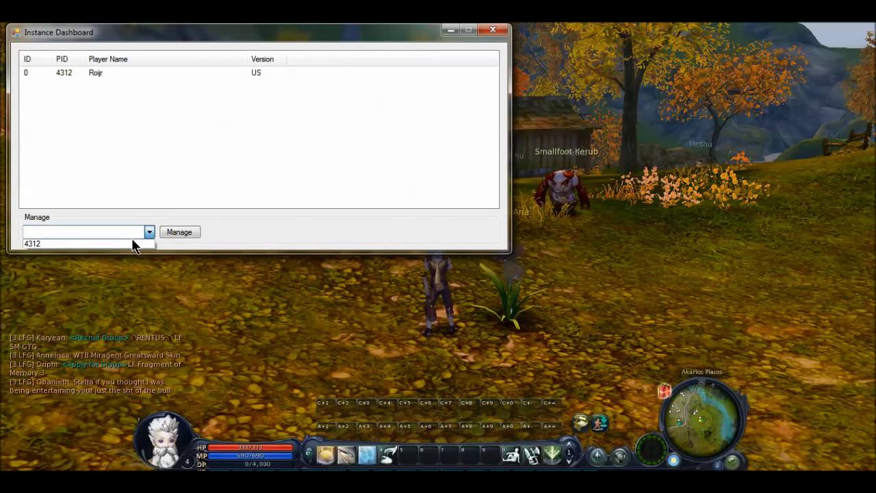
{"action": "left_click", "coordinate": [129, 246]}
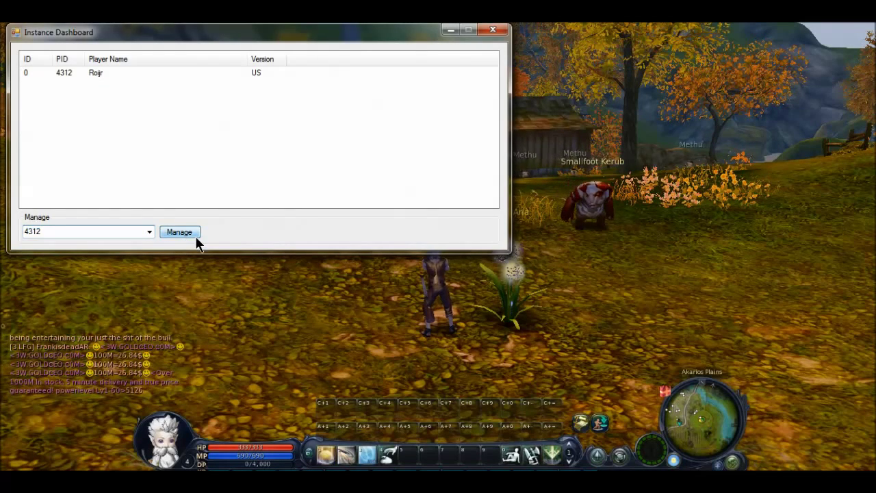
{"action": "left_click", "coordinate": [188, 230]}
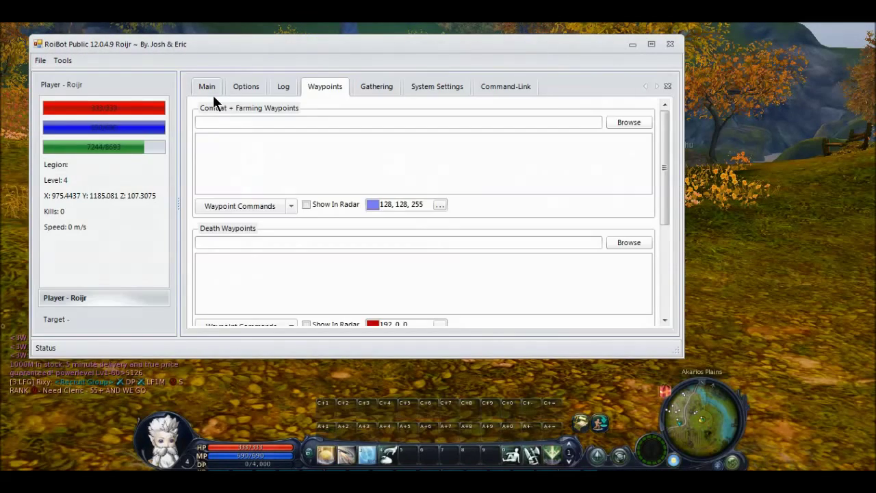
Step: Tick Gathering Bot on the Main page so it runs alongside the radar
{"action": "left_click", "coordinate": [208, 88]}
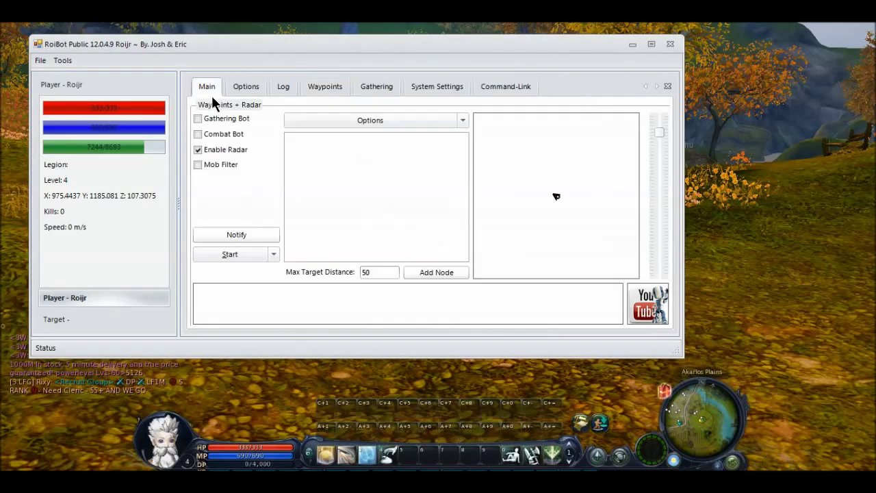
{"action": "left_click", "coordinate": [203, 149]}
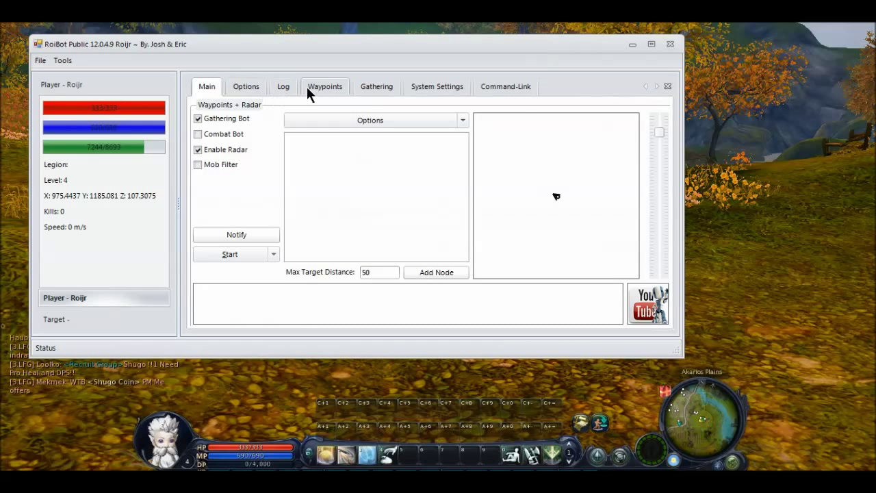
{"action": "left_click", "coordinate": [368, 90]}
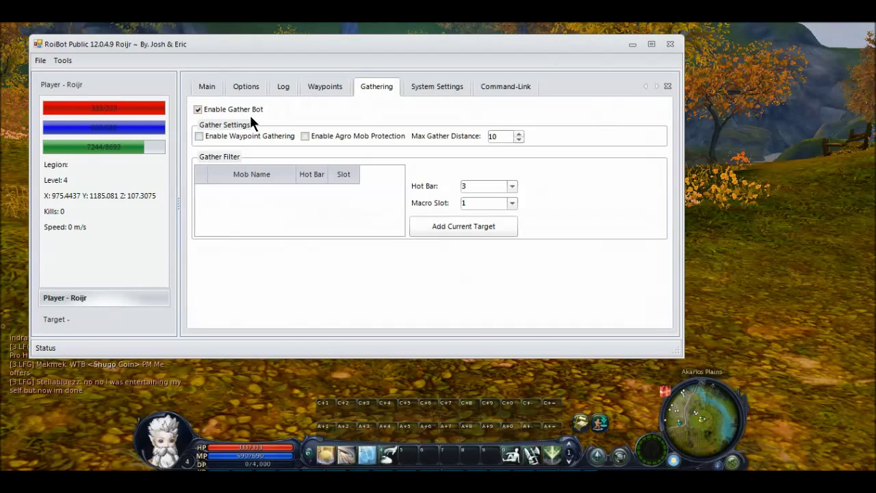
Step: Tick Enable Waypoint Gathering, leaving agro mob protection on and max gather distance at 10
{"action": "left_click", "coordinate": [238, 136]}
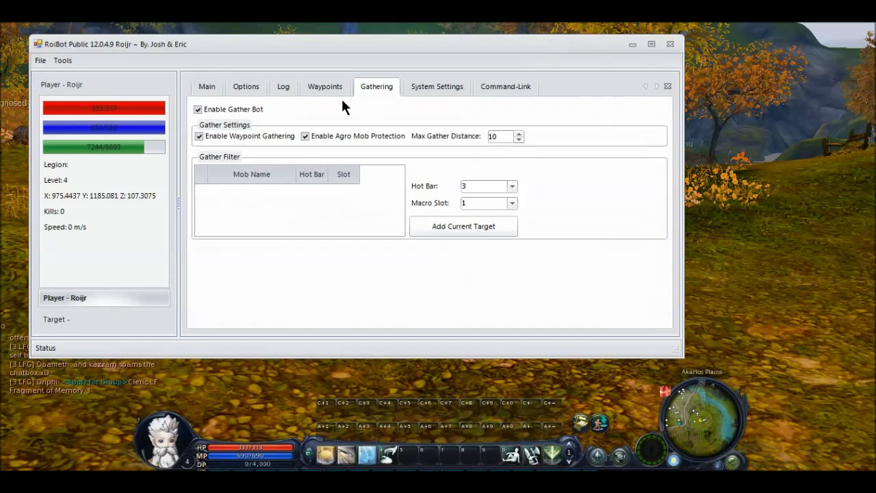
Step: Start recording combat and farming waypoints from the Waypoints page
{"action": "left_click", "coordinate": [333, 87]}
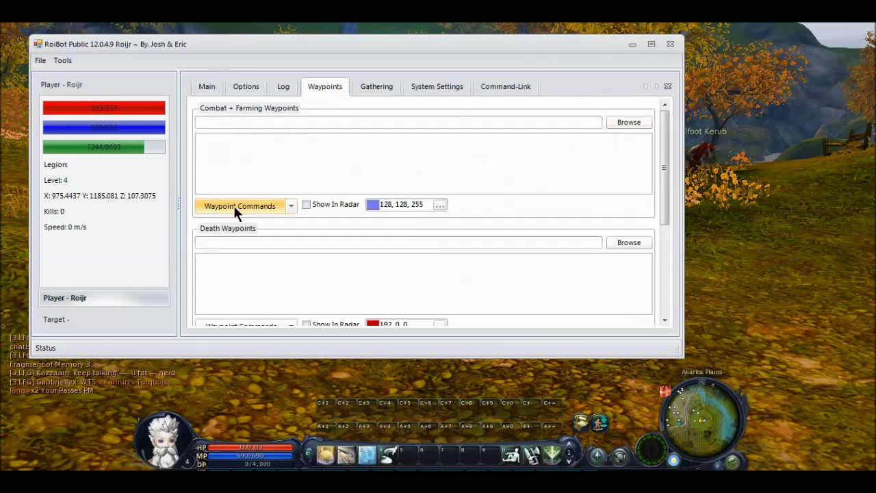
{"action": "left_click", "coordinate": [260, 204]}
{"action": "left_click", "coordinate": [237, 233]}
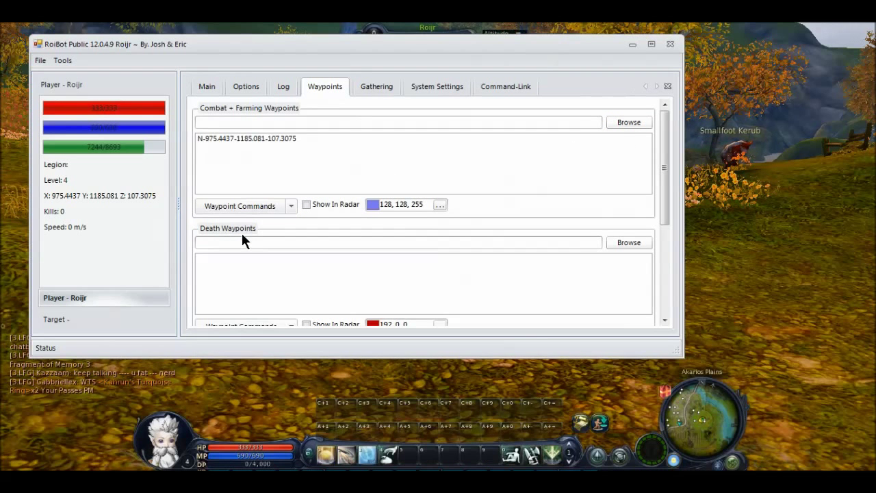
Step: Place the radar overlay at the screen's upper right and minimize RoiBot to show the game
{"action": "left_click", "coordinate": [59, 61]}
{"action": "left_click", "coordinate": [63, 74]}
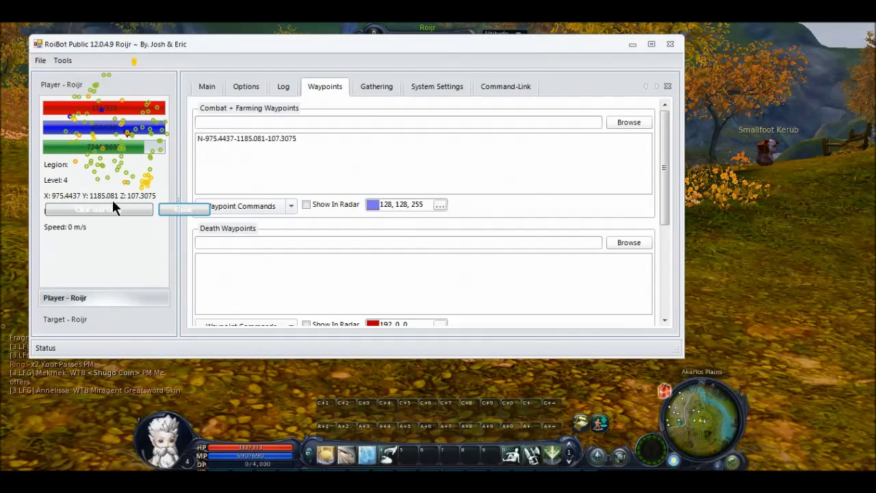
{"action": "mouse_move", "coordinate": [120, 208]}
{"action": "left_mouse_down"}
{"action": "mouse_move", "coordinate": [624, 233]}
{"action": "mouse_move", "coordinate": [789, 190]}
{"action": "left_mouse_up"}
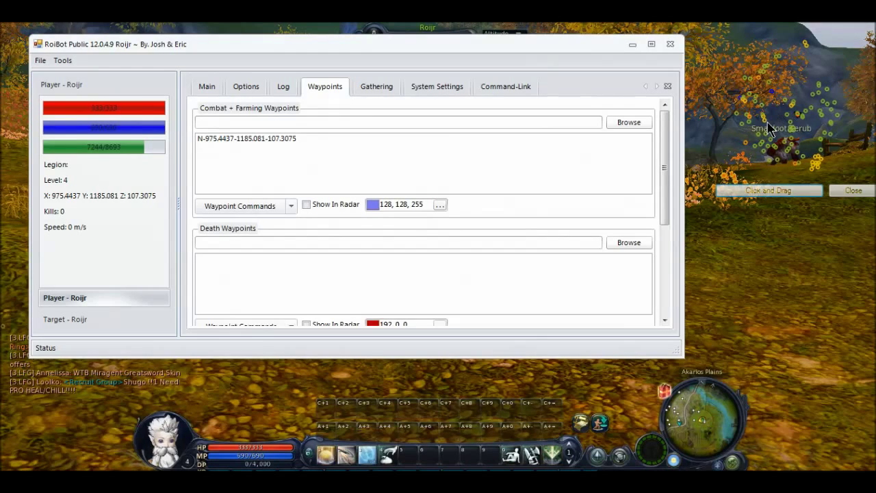
{"action": "left_click", "coordinate": [634, 43]}
{"action": "left_click_drag", "start_coordinate": [454, 157], "coordinate": [384, 160]}
Step: Run the character around the loop to the Young Aria flower, then switch back to RoiBot
{"action": "key", "text": "w"}
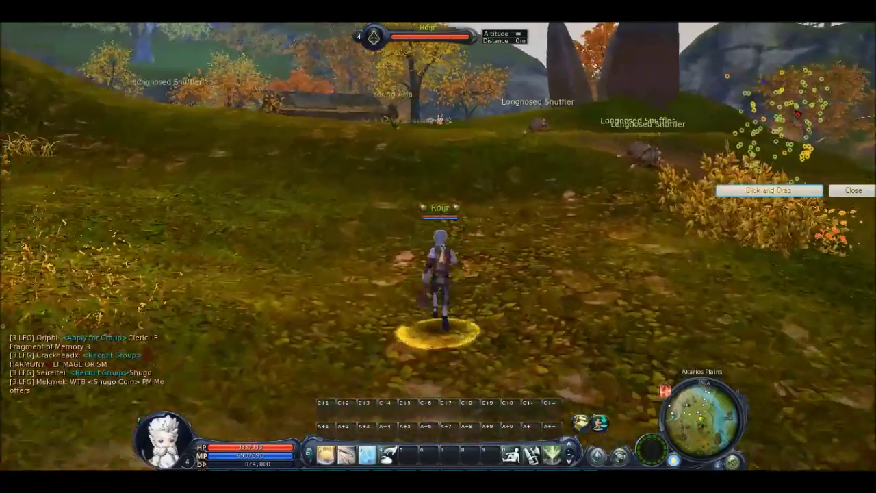
{"action": "key", "text": "a"}
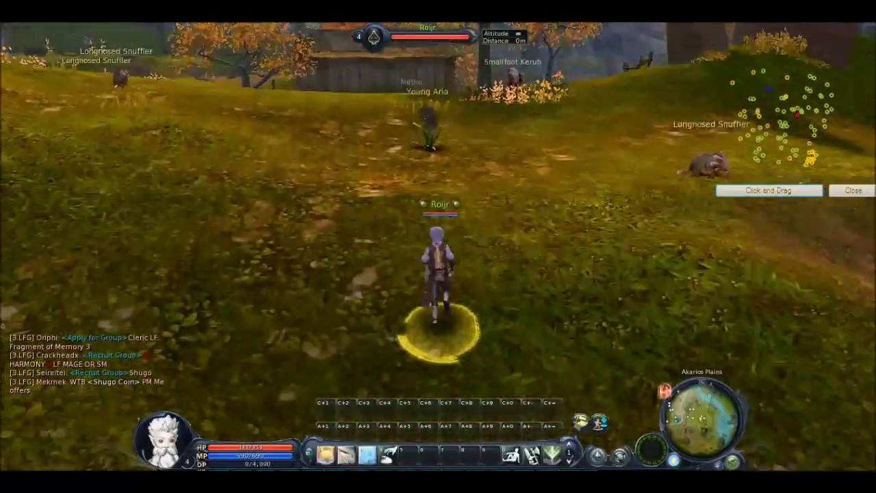
{"action": "key", "text": "a"}
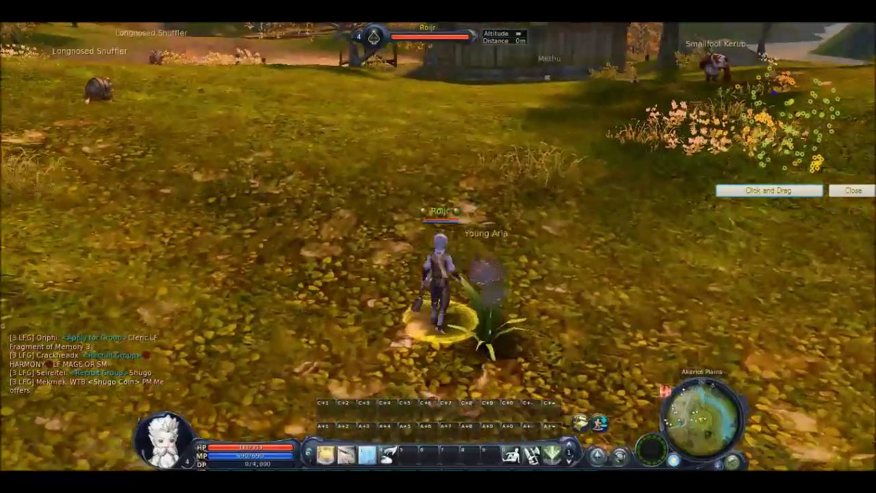
{"action": "key", "text": "a"}
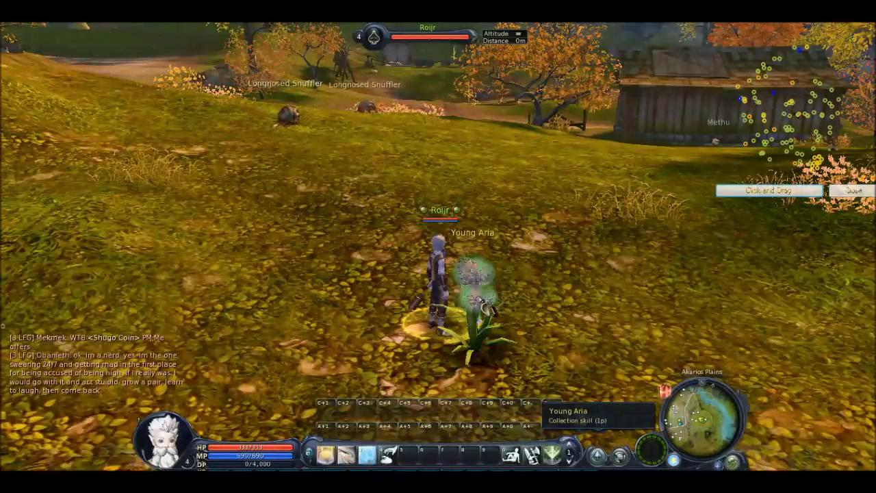
{"action": "mouse_move", "coordinate": [541, 201]}
{"action": "left_mouse_down"}
{"action": "mouse_move", "coordinate": [521, 233]}
{"action": "mouse_move", "coordinate": [520, 181]}
{"action": "mouse_move", "coordinate": [472, 182]}
{"action": "left_mouse_up"}
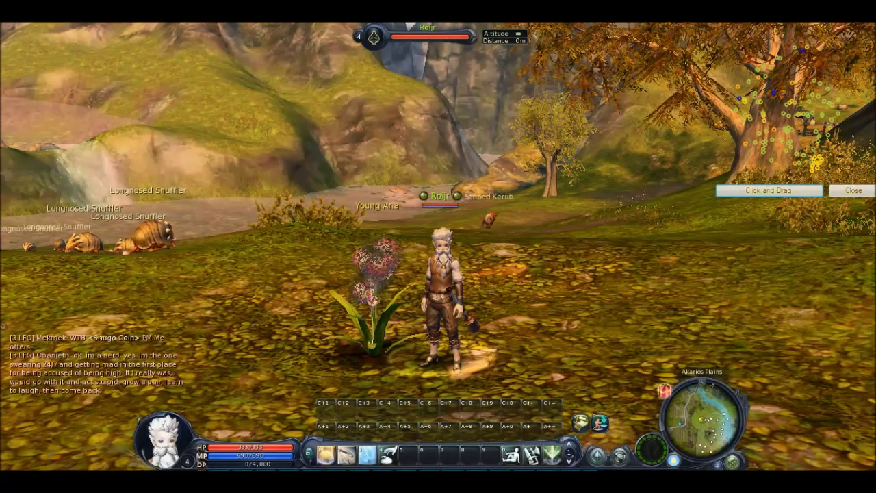
{"action": "key", "text": "alt+Tab"}
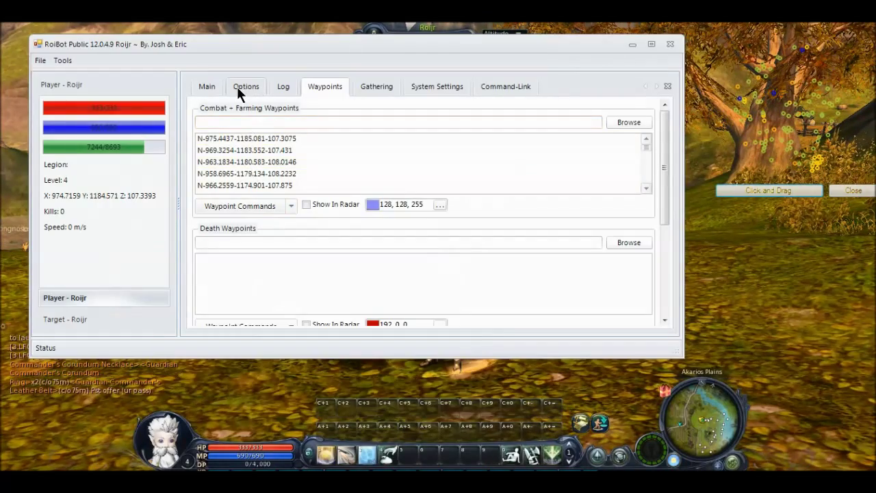
Step: Review the recorded waypoint path across the Main, Options and Waypoints pages
{"action": "left_click", "coordinate": [211, 89]}
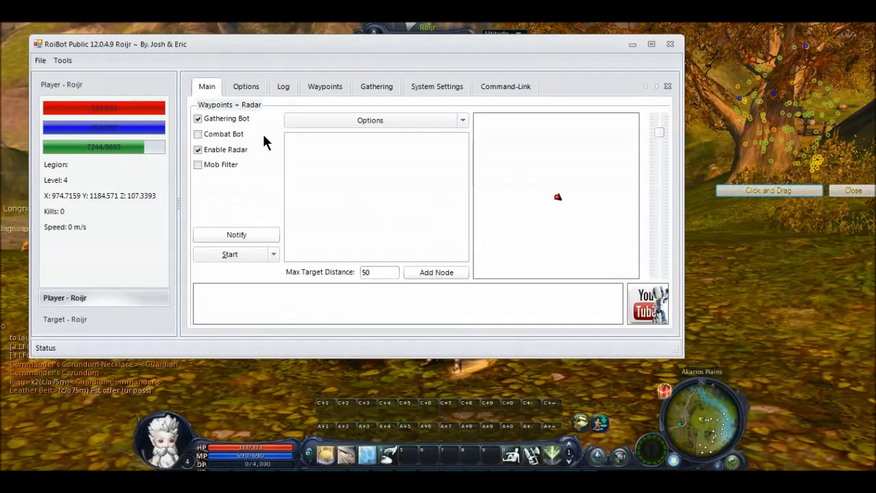
{"action": "left_click", "coordinate": [322, 87]}
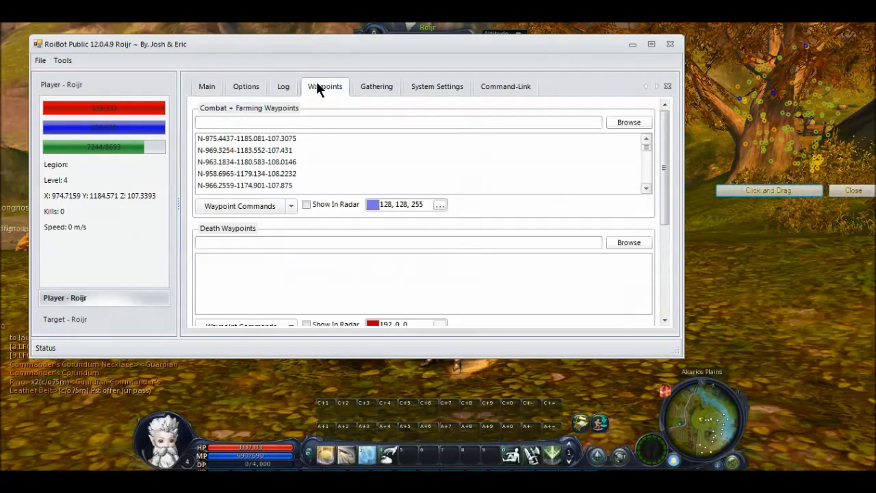
{"action": "left_click", "coordinate": [208, 87]}
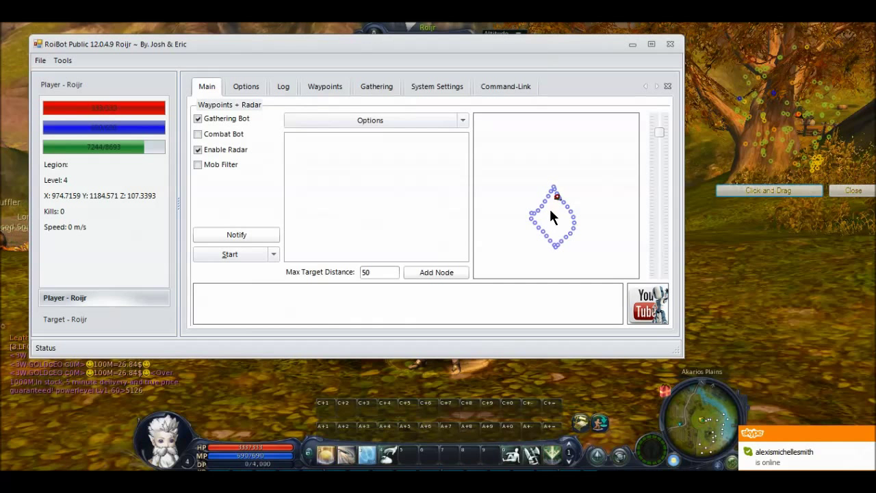
{"action": "left_click", "coordinate": [244, 86]}
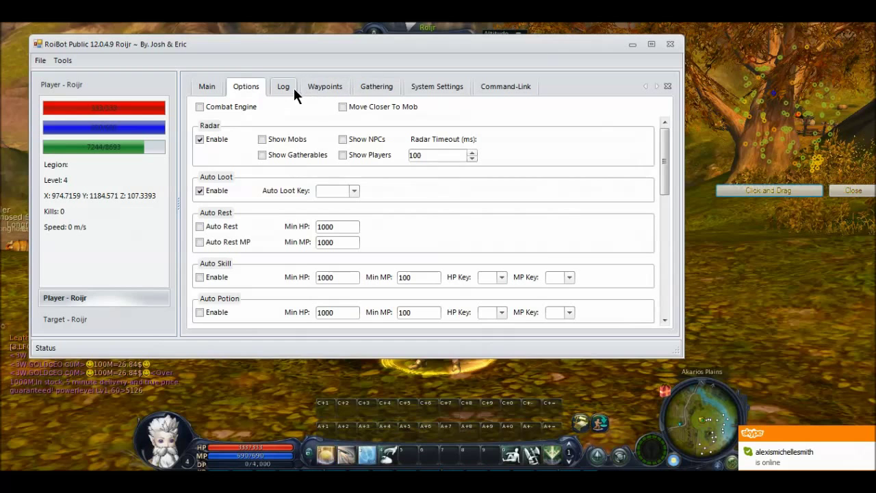
{"action": "left_click", "coordinate": [320, 85]}
Step: Stop and confirm the waypoint recording, check the Gathering page, and return to the game
{"action": "left_click", "coordinate": [282, 204]}
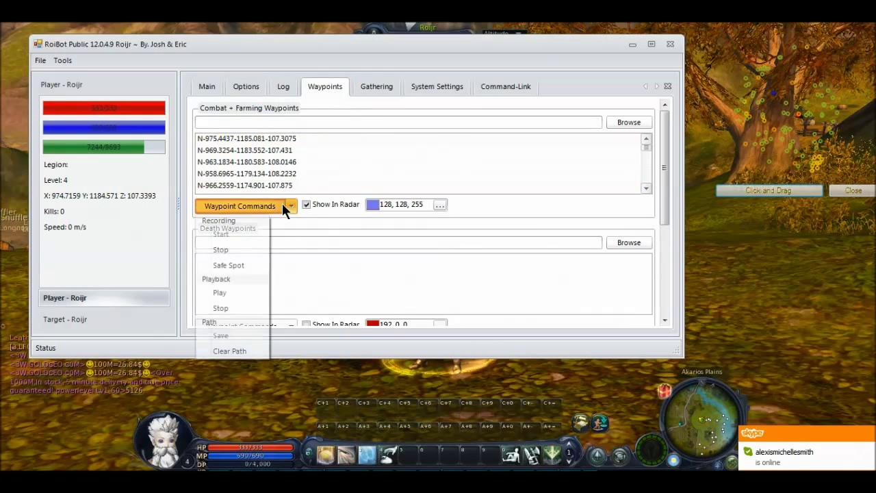
{"action": "left_click", "coordinate": [233, 251]}
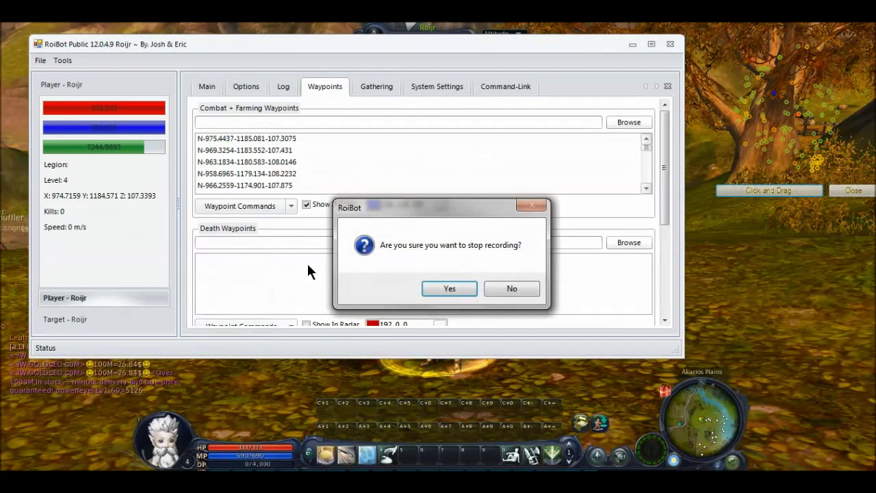
{"action": "left_click", "coordinate": [448, 290]}
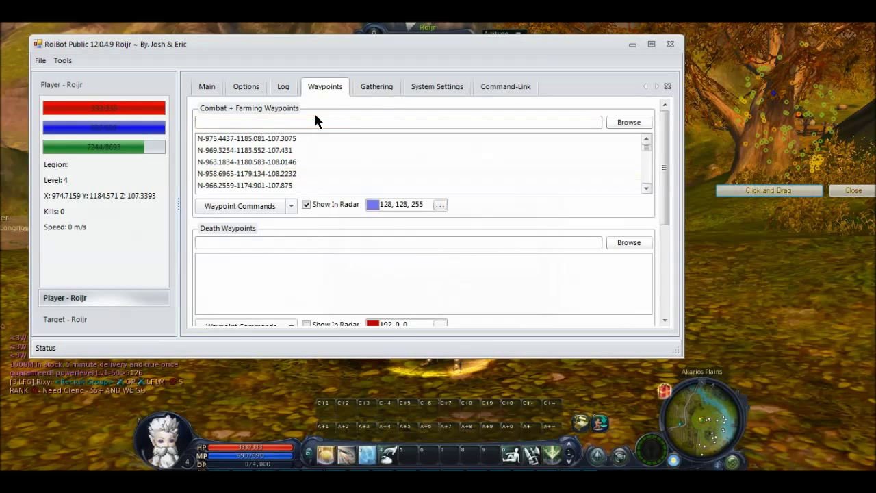
{"action": "left_click", "coordinate": [383, 86]}
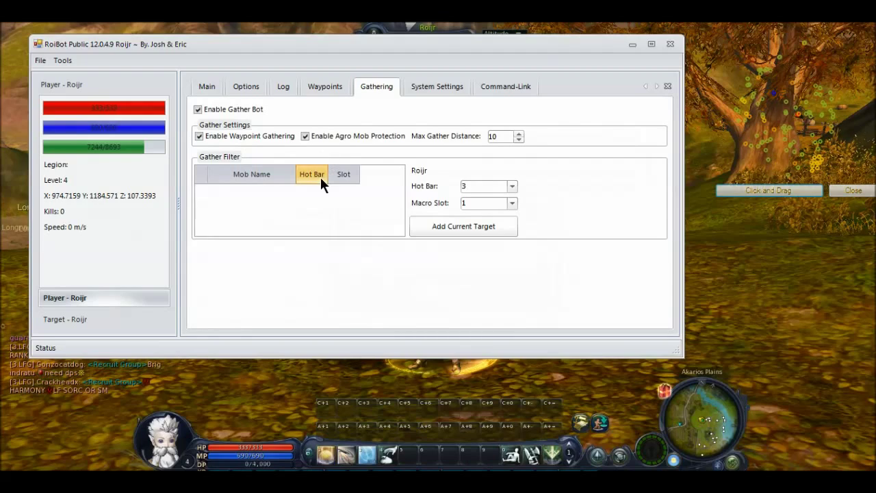
{"action": "left_click", "coordinate": [333, 367]}
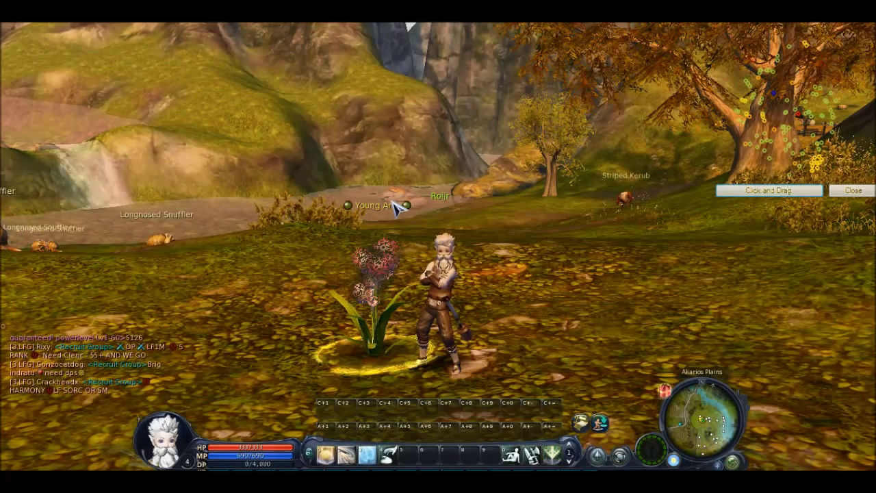
Step: Create a new macro named Aria containing '/select young aria'
{"action": "key", "text": "shift+m"}
{"action": "left_click_drag", "start_coordinate": [697, 113], "coordinate": [547, 104]}
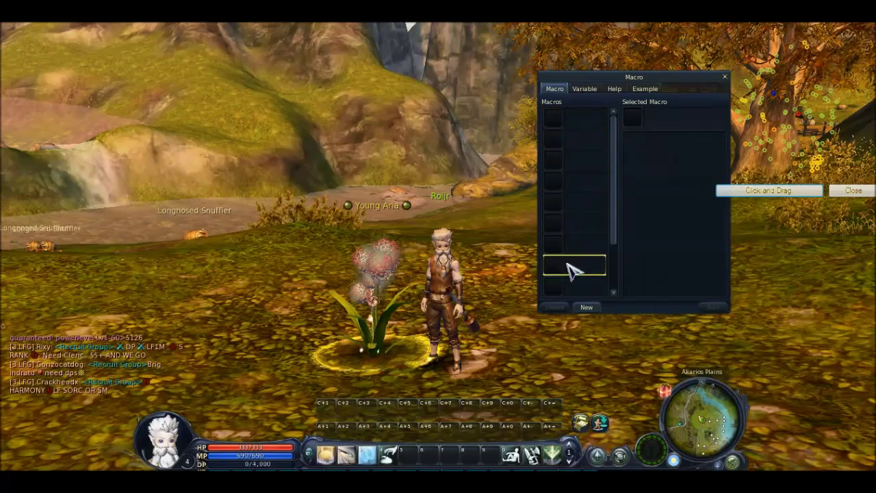
{"action": "left_click", "coordinate": [585, 307]}
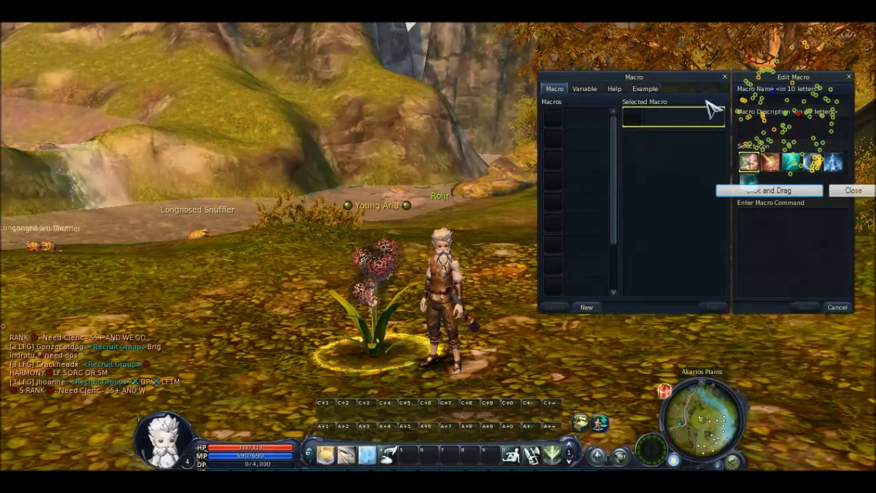
{"action": "mouse_move", "coordinate": [673, 74]}
{"action": "left_mouse_down"}
{"action": "mouse_move", "coordinate": [535, 56]}
{"action": "mouse_move", "coordinate": [531, 45]}
{"action": "left_mouse_up"}
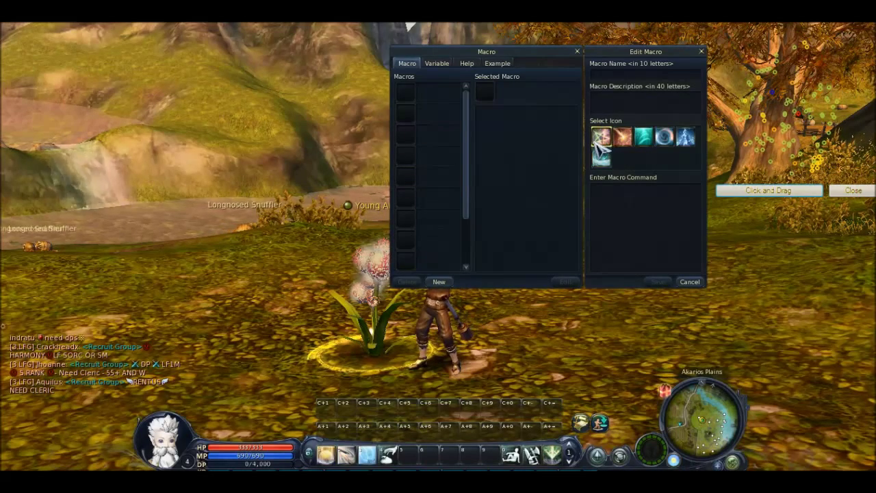
{"action": "left_click", "coordinate": [612, 74]}
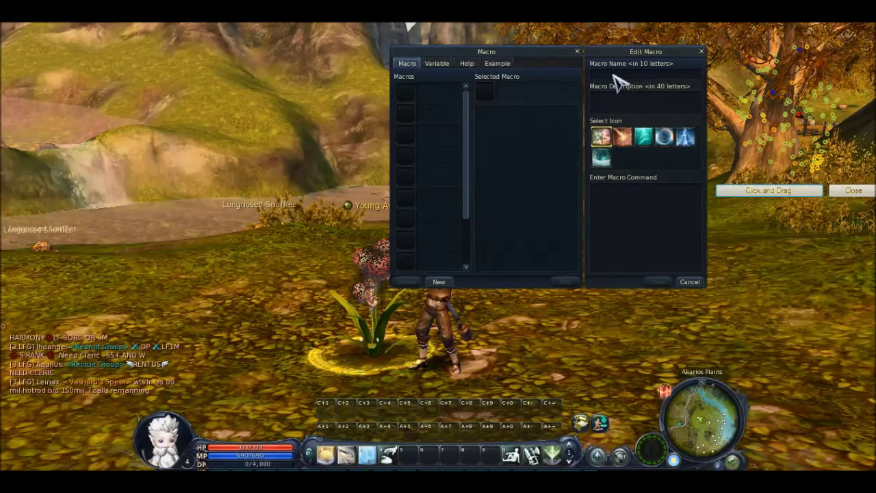
{"action": "left_click_drag", "start_coordinate": [552, 48], "coordinate": [584, 47]}
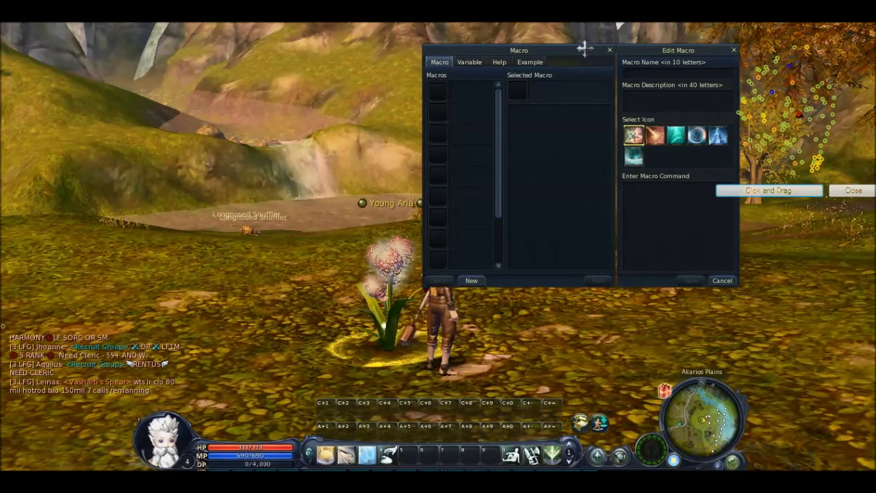
{"action": "left_click_drag", "start_coordinate": [332, 160], "coordinate": [383, 161]}
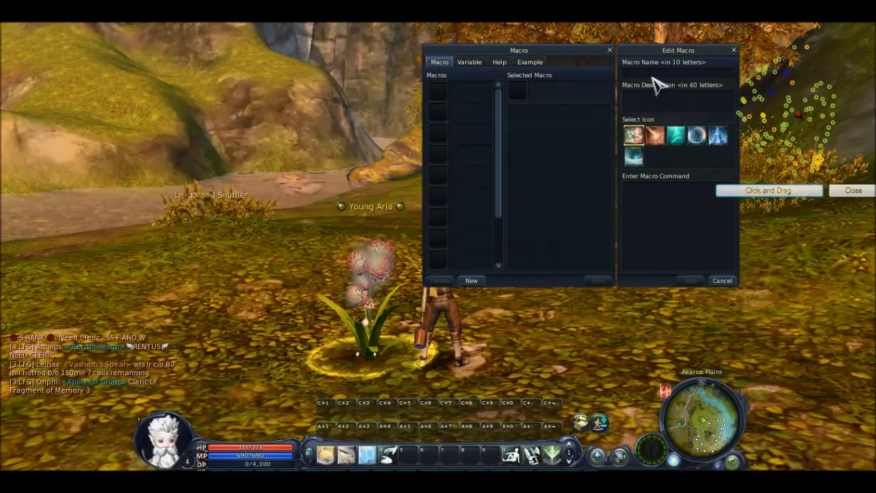
{"action": "type", "text": "Aria"}
{"action": "type", "text": "/sel"}
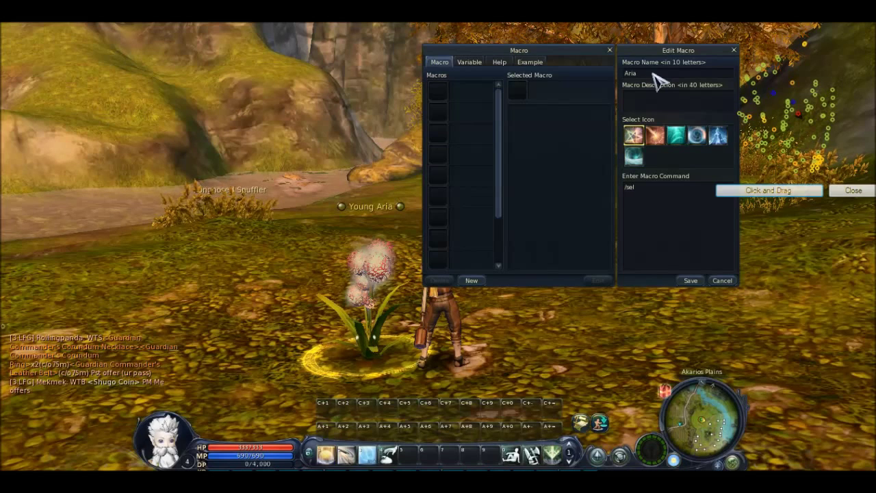
{"action": "type", "text": "ect young aria"}
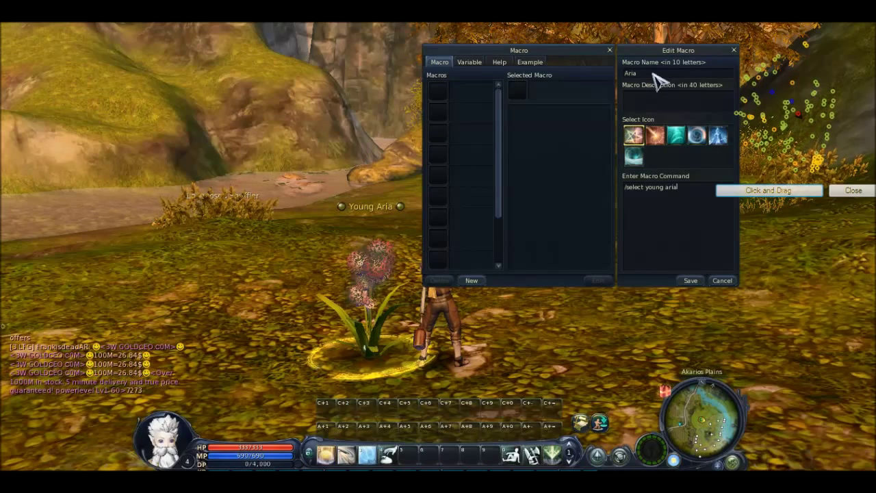
Step: Save the Aria macro and place it in slot 1 of the second hotbar page
{"action": "left_click", "coordinate": [689, 281]}
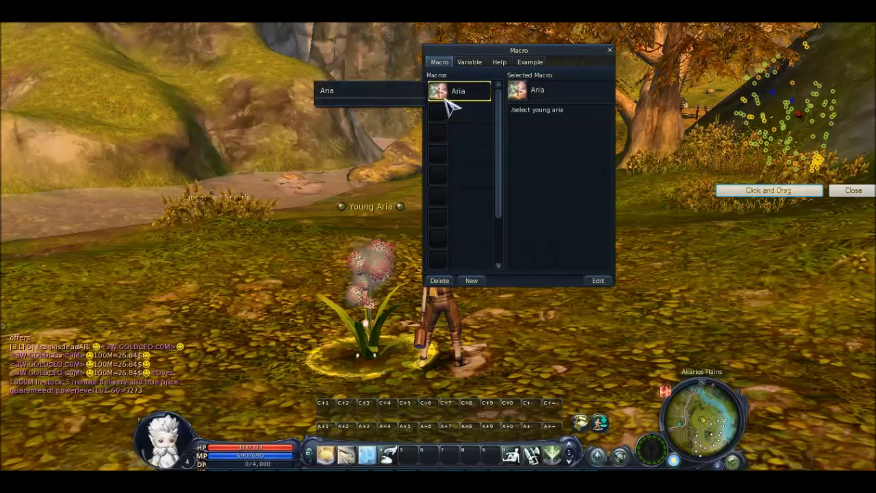
{"action": "left_click_drag", "start_coordinate": [444, 96], "coordinate": [452, 145]}
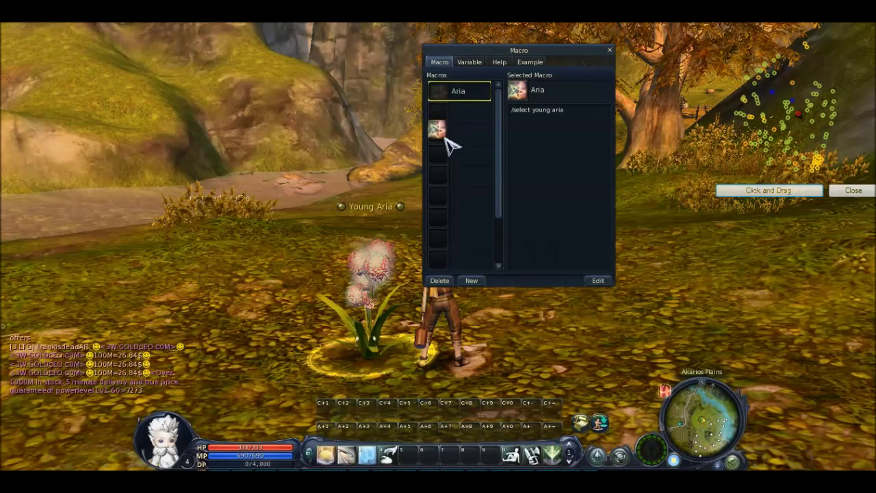
{"action": "left_click", "coordinate": [571, 445]}
{"action": "mouse_move", "coordinate": [448, 97]}
{"action": "left_mouse_down"}
{"action": "mouse_move", "coordinate": [391, 220]}
{"action": "mouse_move", "coordinate": [322, 421]}
{"action": "mouse_move", "coordinate": [333, 453]}
{"action": "left_mouse_up"}
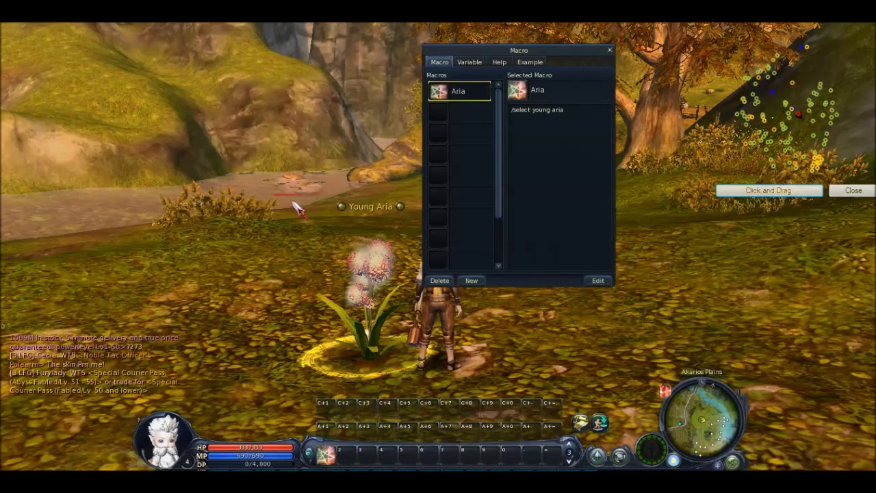
{"action": "key", "text": "Escape"}
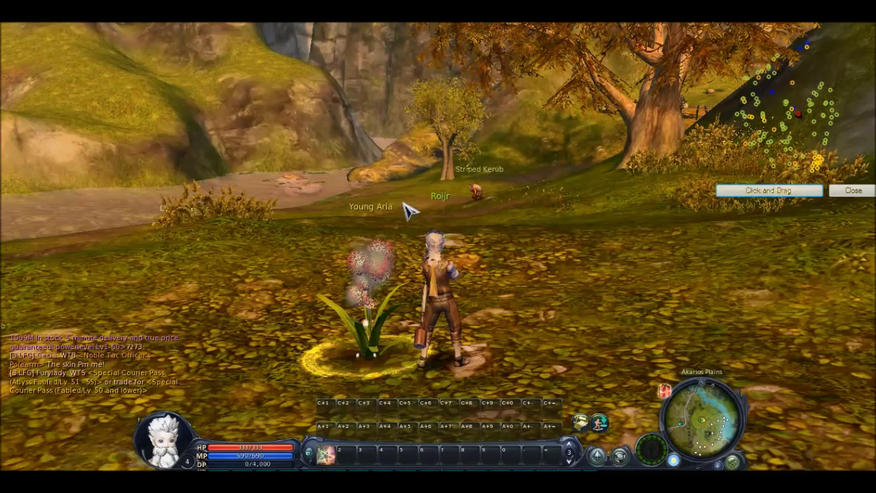
Step: Clear the target and run the Aria hotbar macro to target Young Aria
{"action": "key", "text": "Escape"}
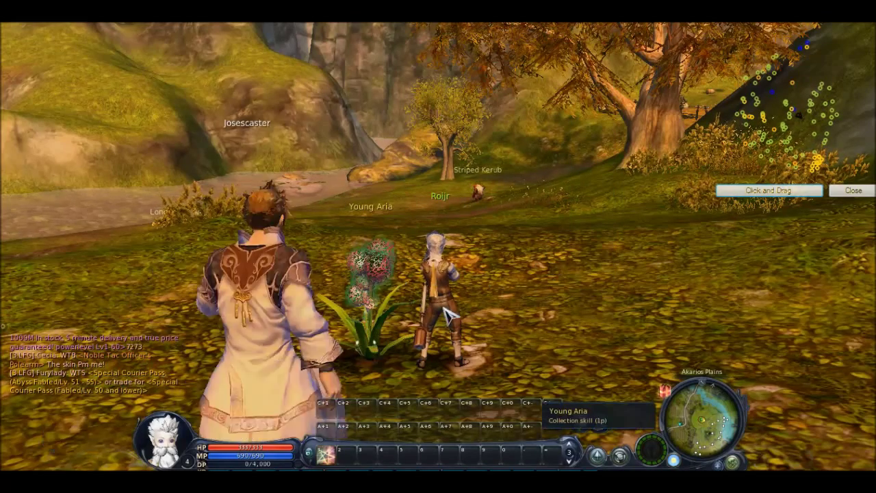
{"action": "key", "text": "a"}
{"action": "left_click", "coordinate": [327, 455]}
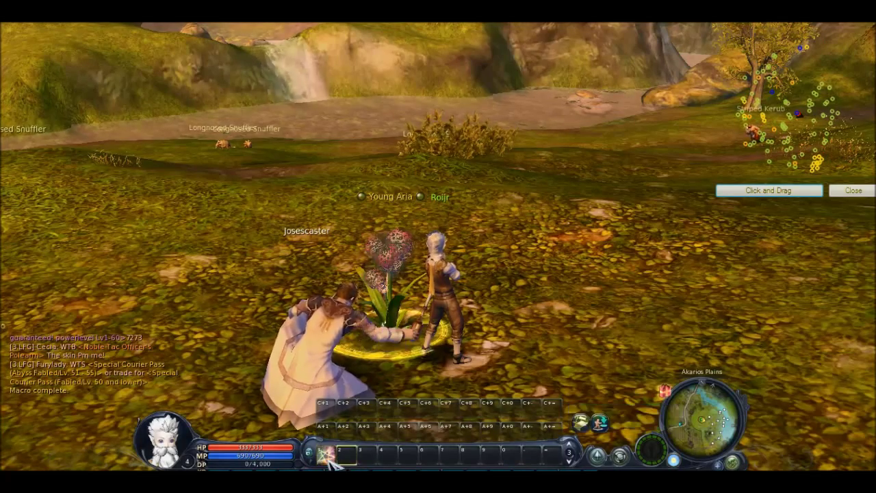
Step: Turn the character around, then bring RoiBot's Gathering settings back up
{"action": "key", "text": "Escape"}
{"action": "key", "text": "a"}
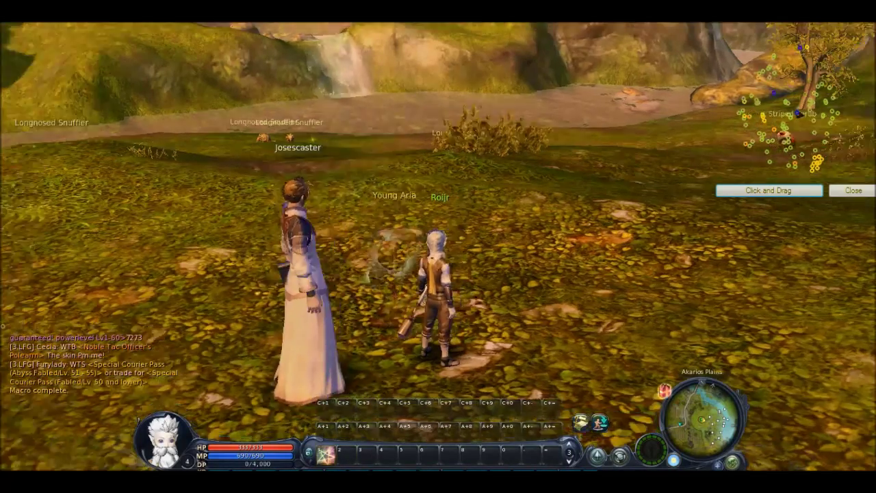
{"action": "key", "text": "a"}
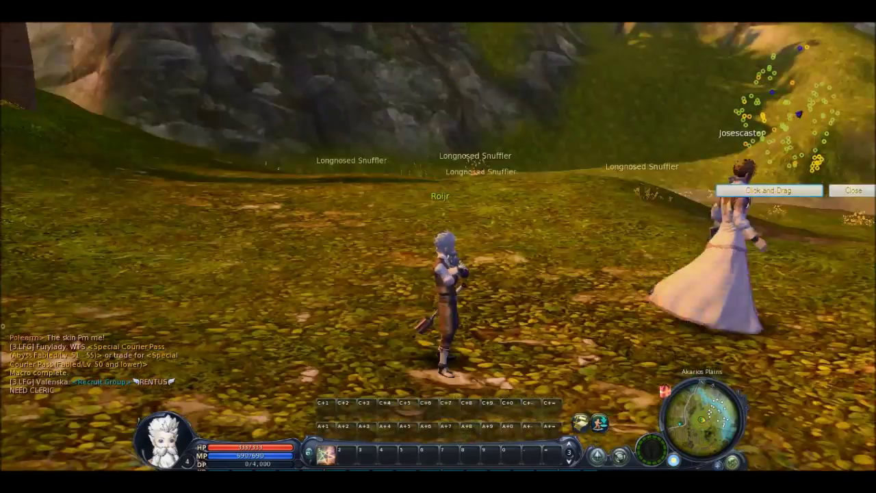
{"action": "key", "text": "d"}
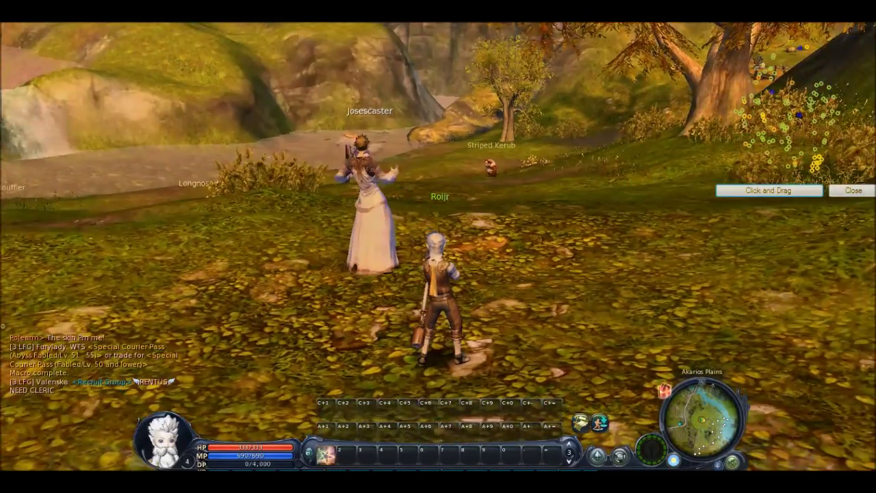
{"action": "key", "text": "d"}
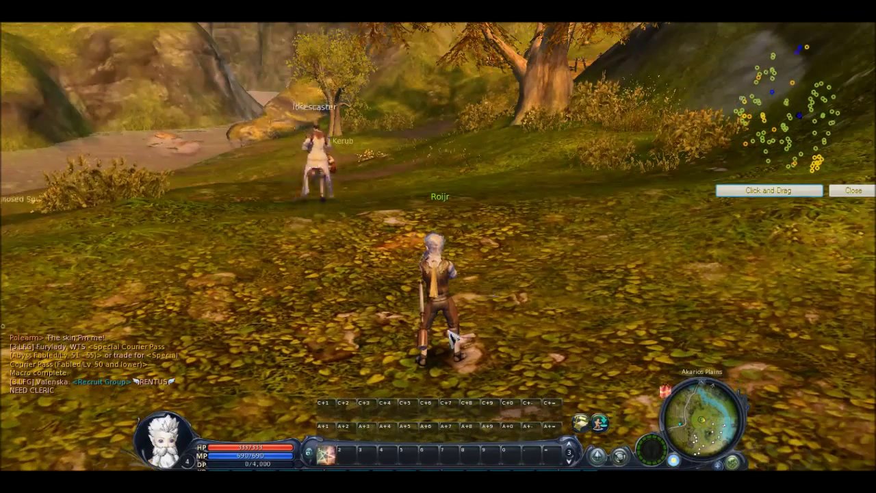
{"action": "left_click", "coordinate": [342, 417]}
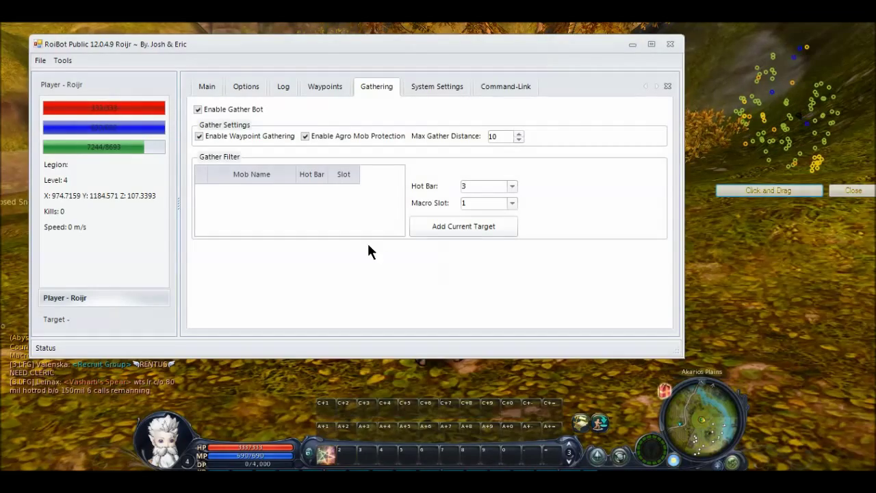
Step: Target the nearby Young Aria flower in Aion and bring up RoiBot's Gathering tab
{"action": "left_click", "coordinate": [345, 362]}
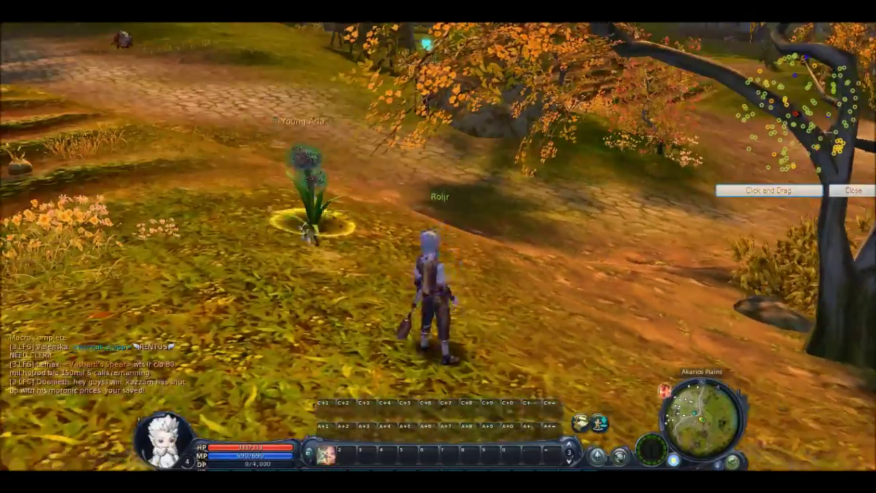
{"action": "right_click", "coordinate": [386, 258]}
{"action": "key", "text": "Escape"}
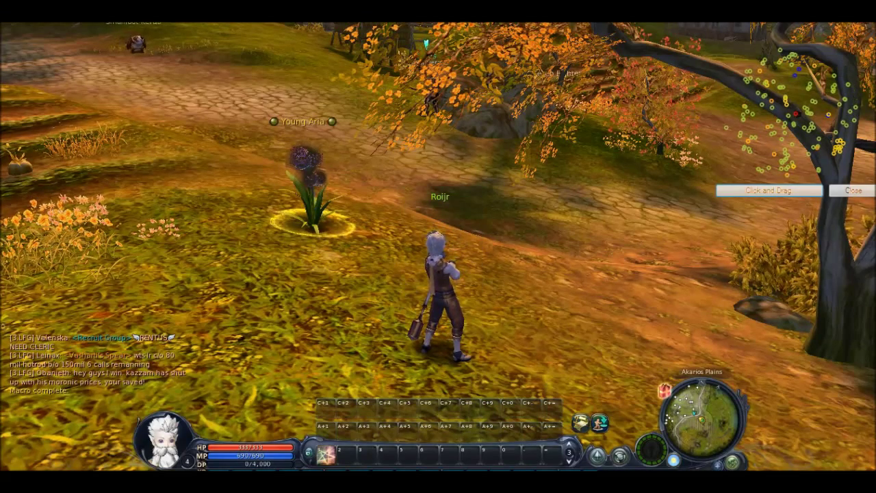
{"action": "left_click", "coordinate": [335, 409]}
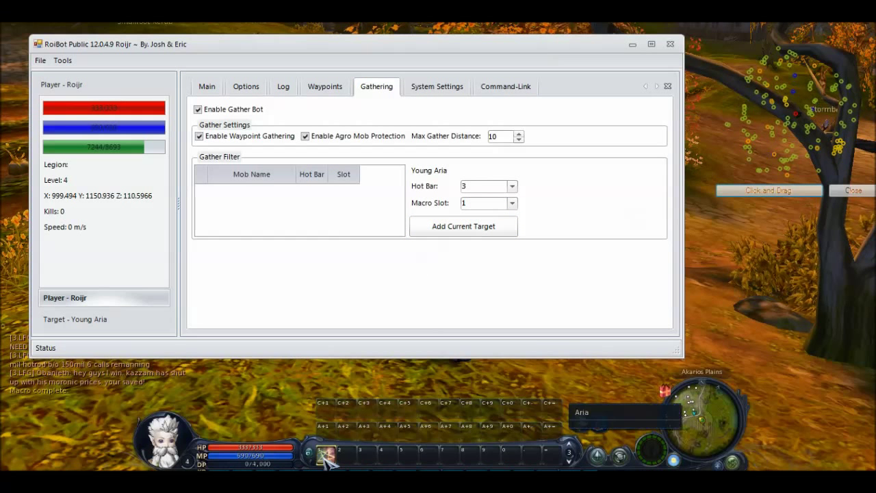
Step: Add the targeted Young Aria to the Gather Filter using Hot Bar 3 and Macro Slot 1
{"action": "left_click", "coordinate": [453, 236]}
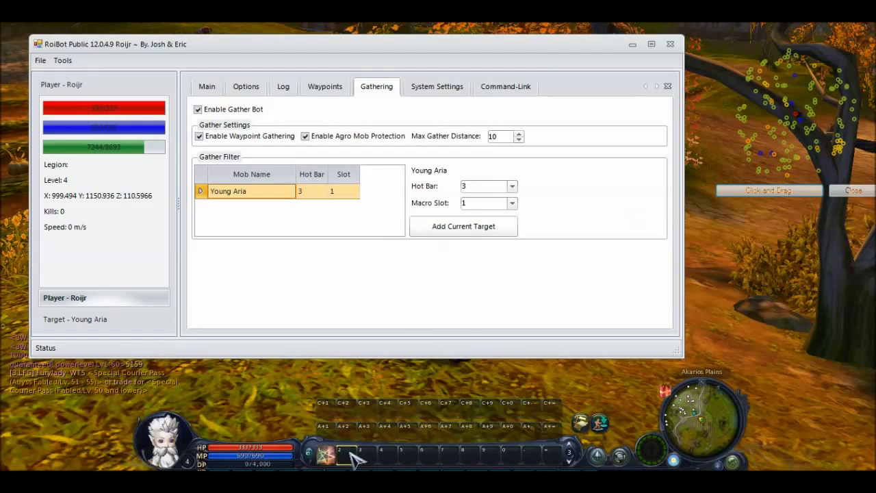
{"action": "left_click", "coordinate": [512, 202]}
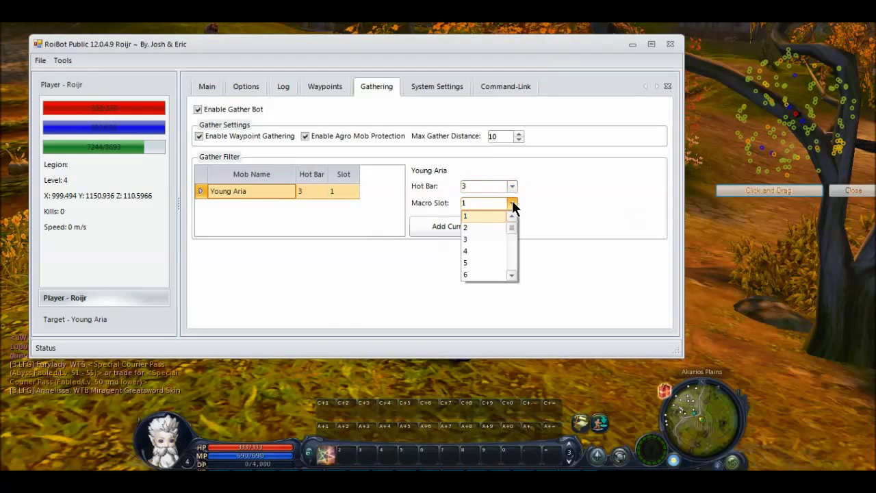
{"action": "left_click", "coordinate": [488, 227]}
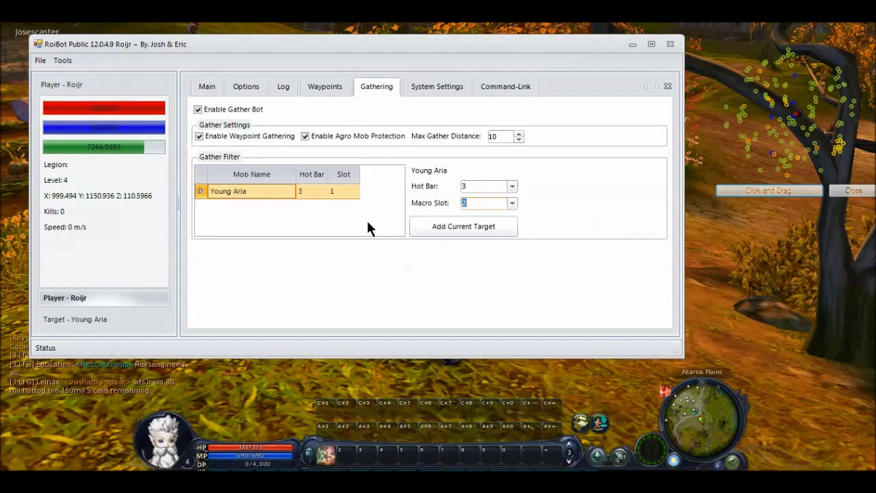
{"action": "left_click", "coordinate": [512, 204]}
Step: Confirm macro slot 1, start the gathering bot from the Main tab, and minimize RoiBot
{"action": "left_click", "coordinate": [496, 213]}
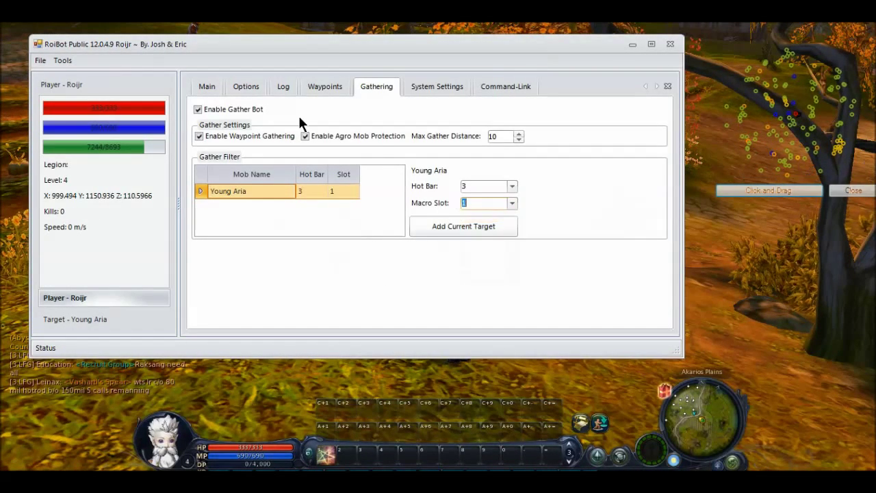
{"action": "left_click", "coordinate": [208, 87]}
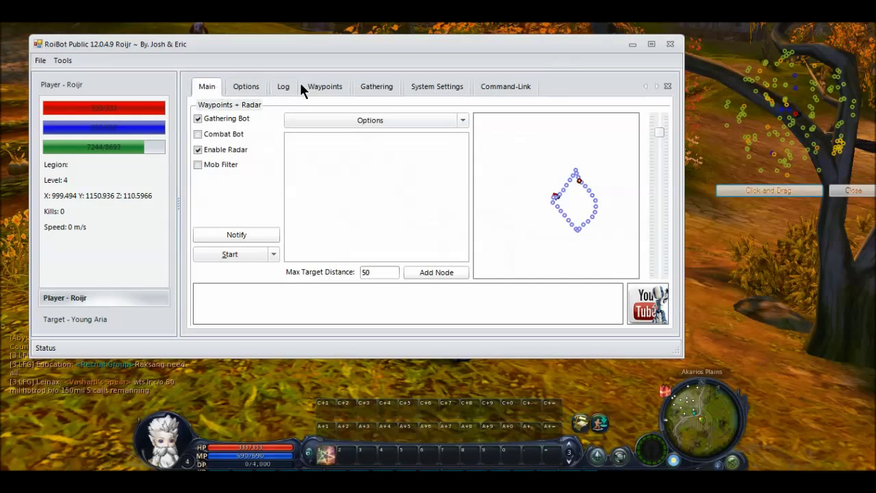
{"action": "left_click", "coordinate": [245, 253]}
{"action": "left_click", "coordinate": [250, 270]}
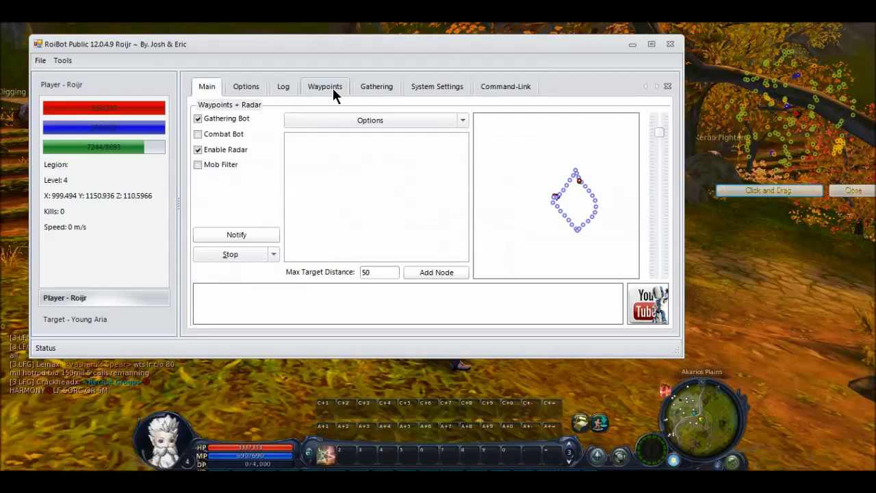
{"action": "left_click", "coordinate": [336, 32]}
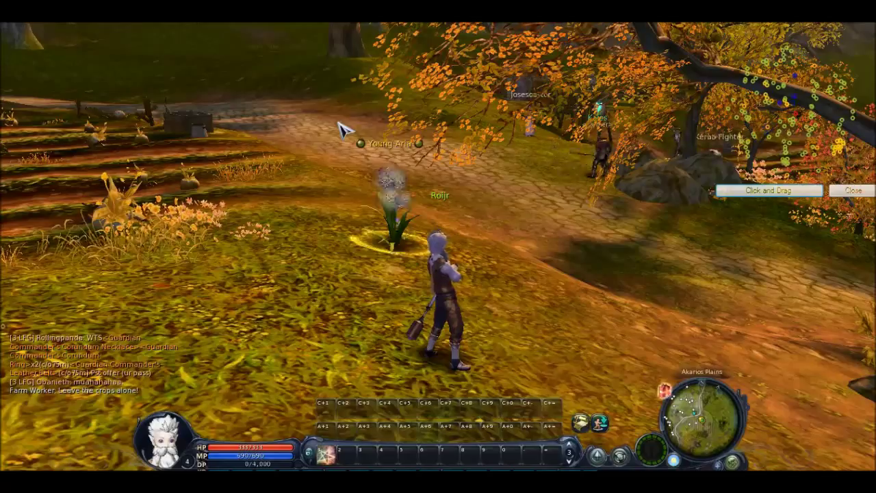
Step: Run the character along the route and check RoiBot's Gathering settings
{"action": "key", "text": "w"}
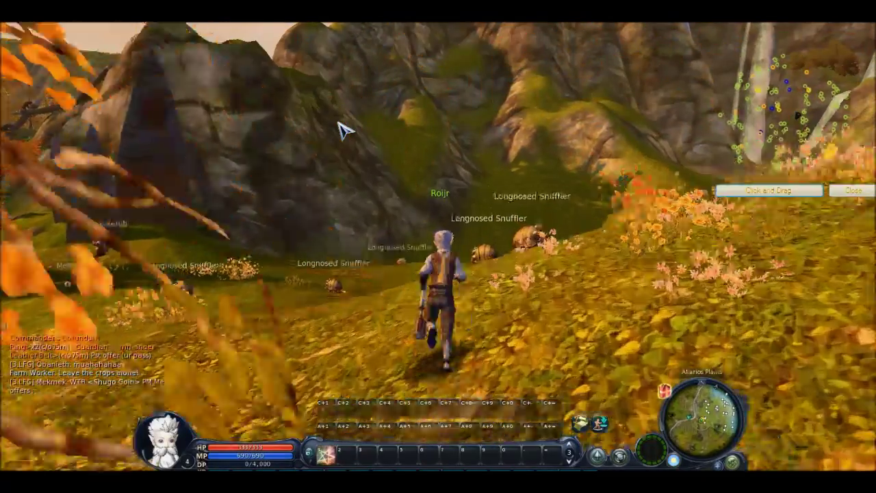
{"action": "key", "text": "a"}
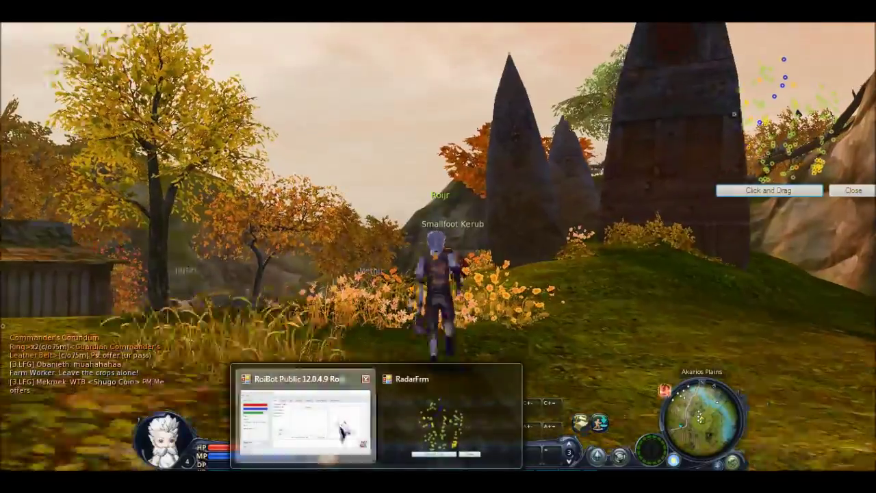
{"action": "left_click", "coordinate": [340, 431]}
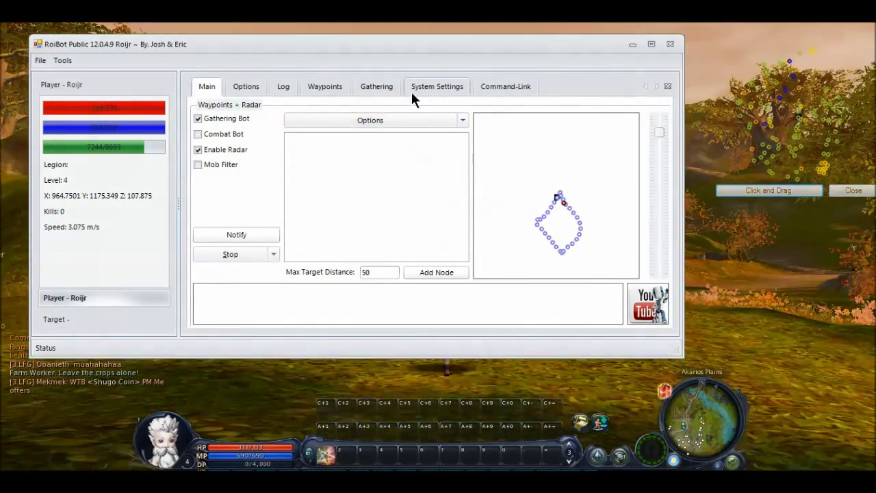
{"action": "left_click", "coordinate": [382, 94]}
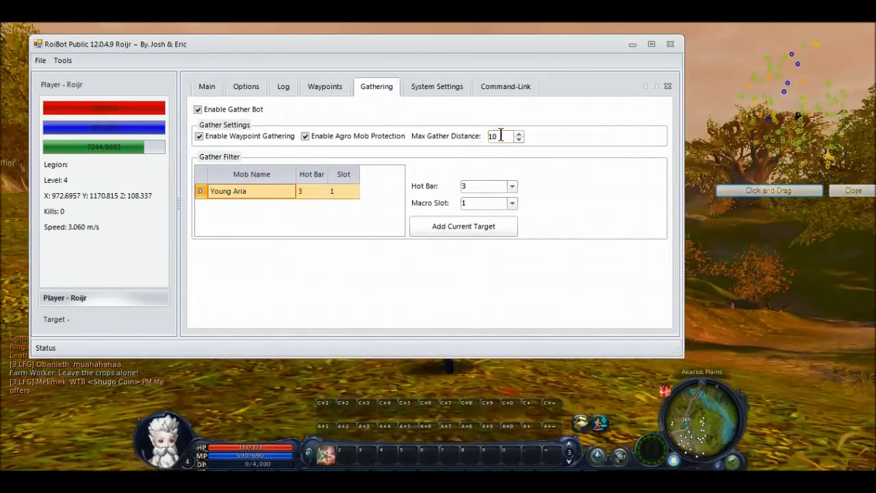
{"action": "left_click", "coordinate": [707, 324]}
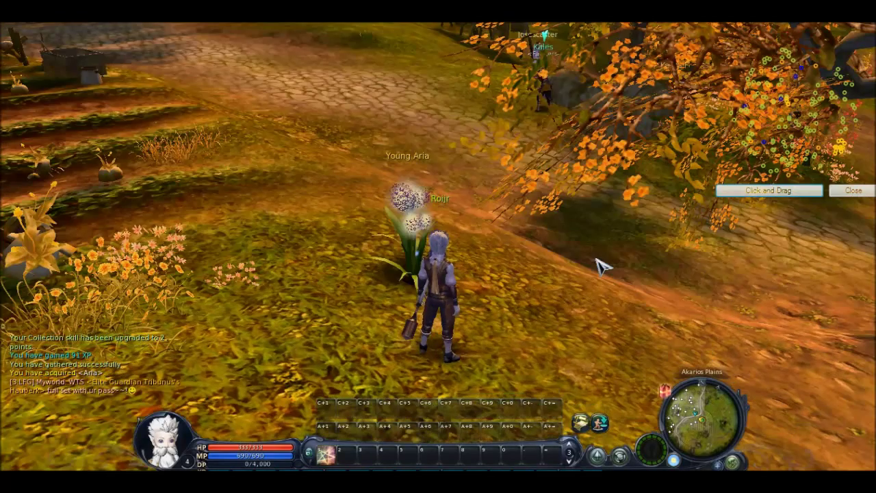
Step: Gather an Aria flower, retrying after a failure, then run to and gather the next Young Aria
{"action": "key", "text": "1"}
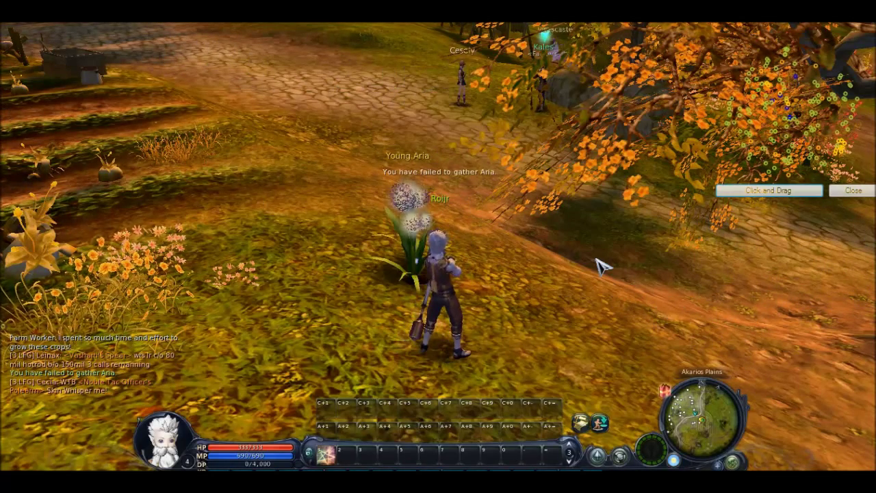
{"action": "key", "text": "c"}
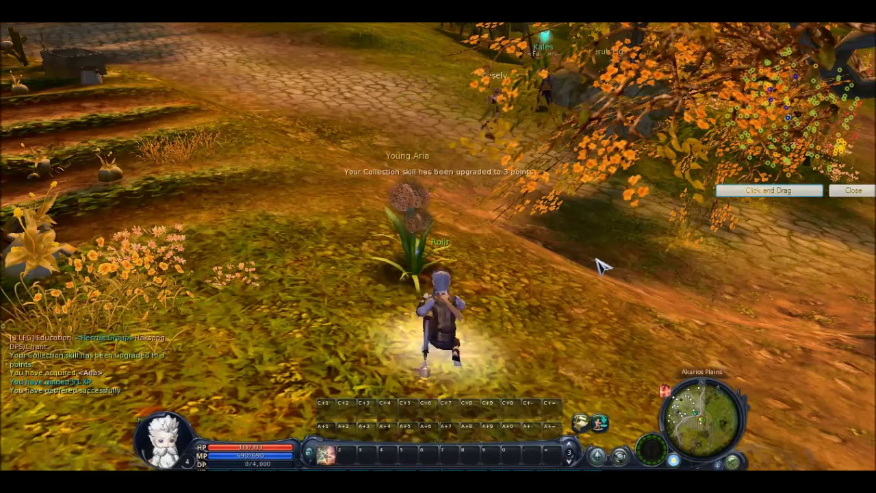
{"action": "key", "text": "w"}
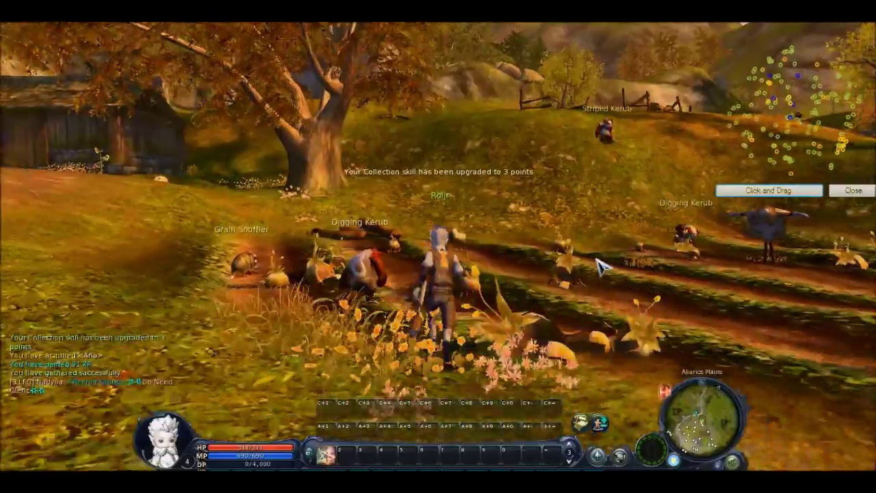
{"action": "key", "text": "a"}
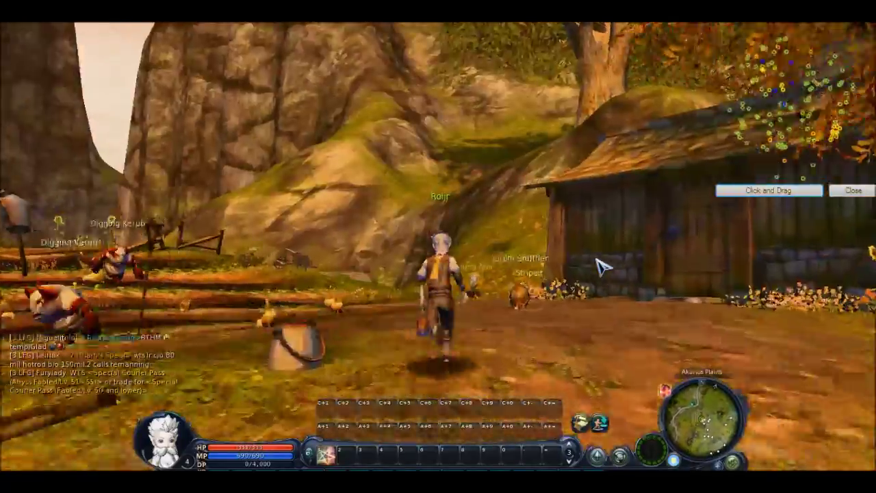
{"action": "key", "text": "w"}
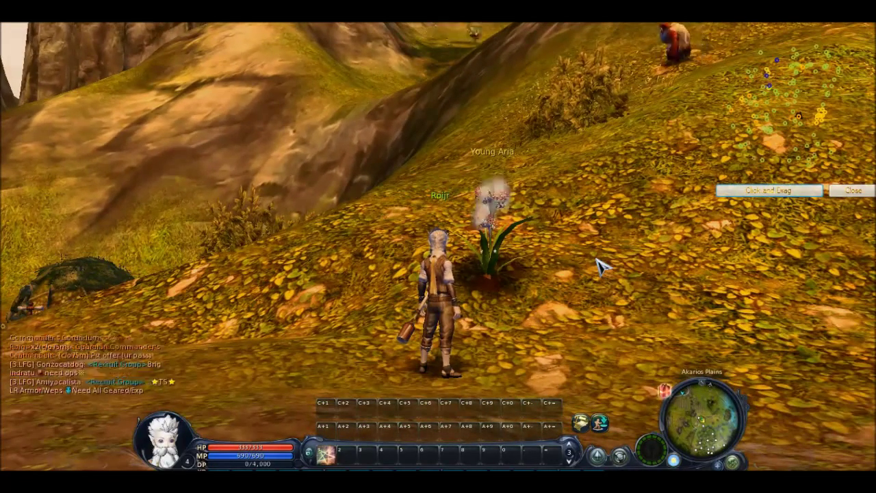
{"action": "key", "text": "1"}
{"action": "key", "text": "5"}
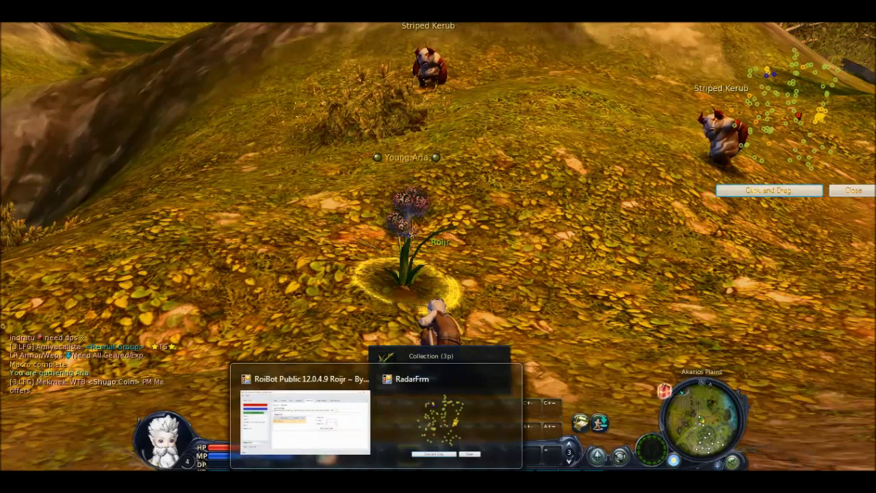
Step: Restore RoiBot from the taskbar and show its Main page with the waypoint loop and radar
{"action": "left_click", "coordinate": [367, 436]}
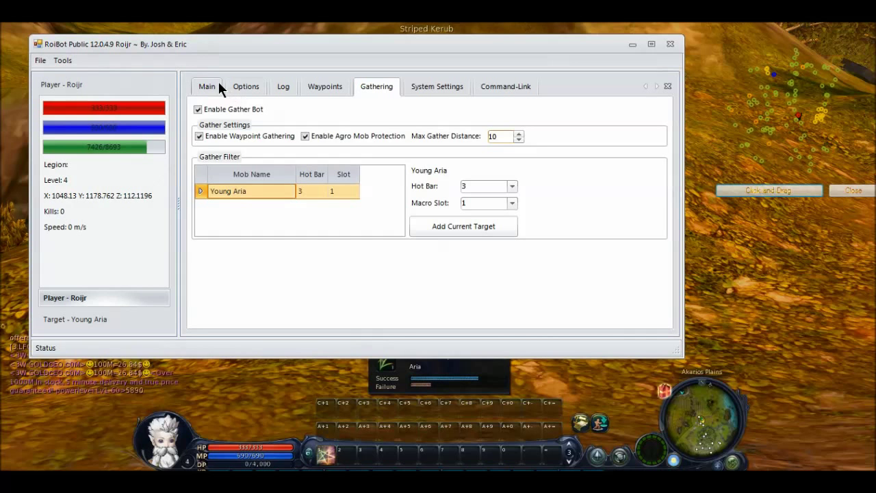
{"action": "left_click", "coordinate": [217, 81]}
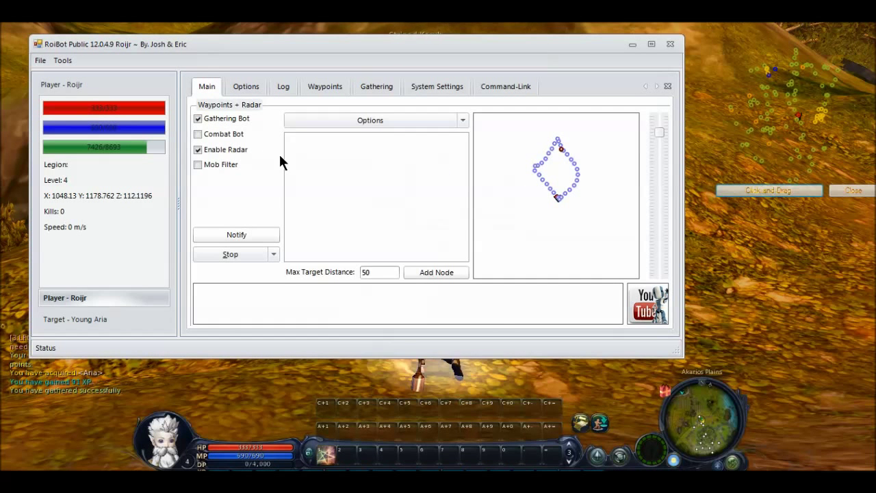